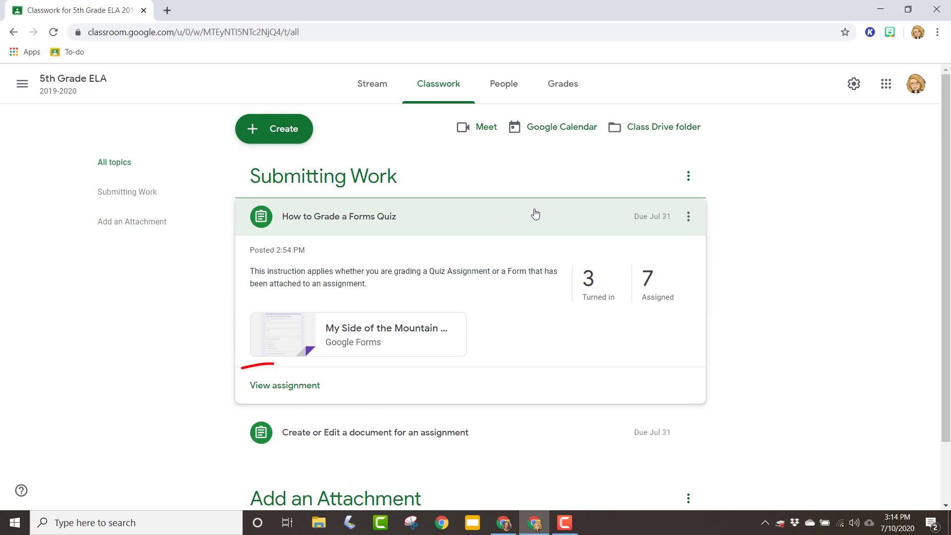
Open the attached My Side of the Mountain Quiz form in edit mode and review its responses summary.
{"action": "left_click", "coordinate": [280, 387]}
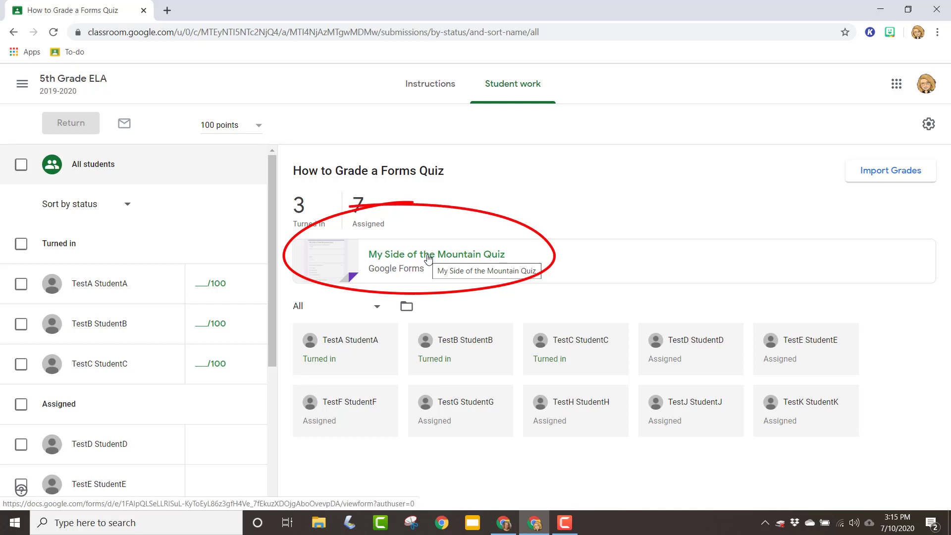
{"action": "left_click", "coordinate": [428, 258]}
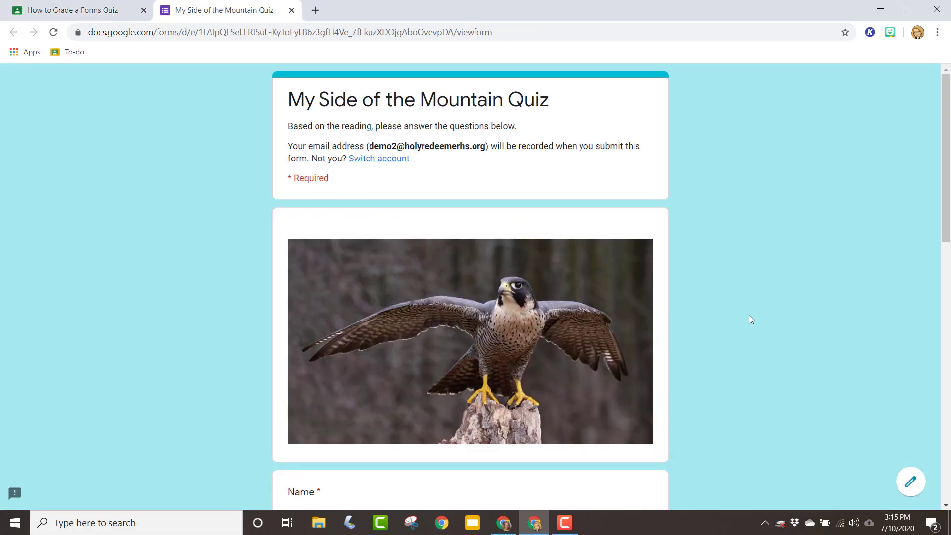
{"action": "left_click", "coordinate": [911, 482]}
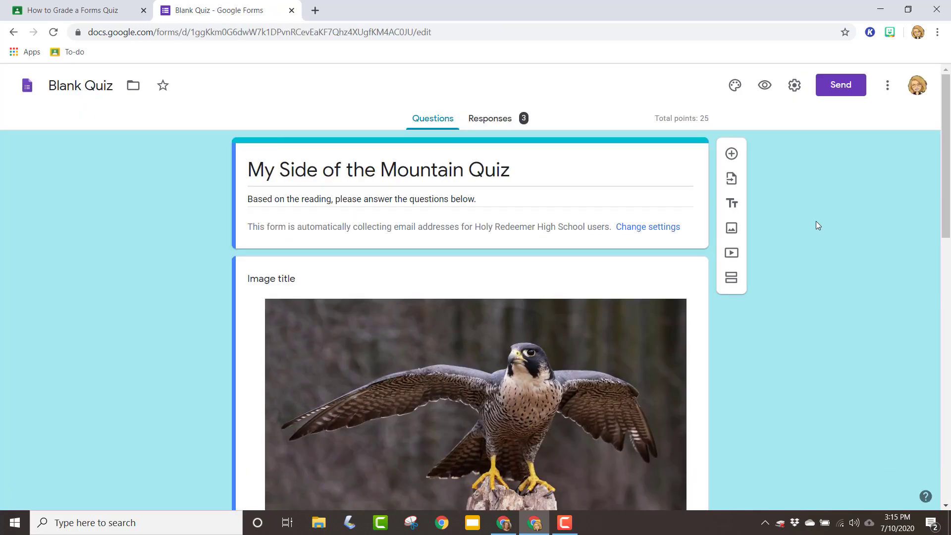
{"action": "left_click", "coordinate": [492, 121]}
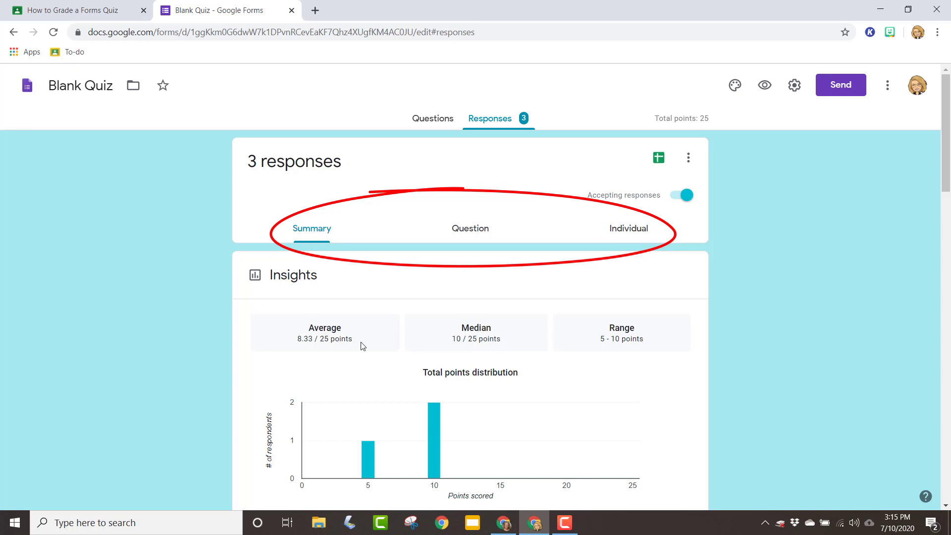
{"action": "scroll", "coordinate": [368, 351], "scroll_direction": "down", "scroll_amount": 12}
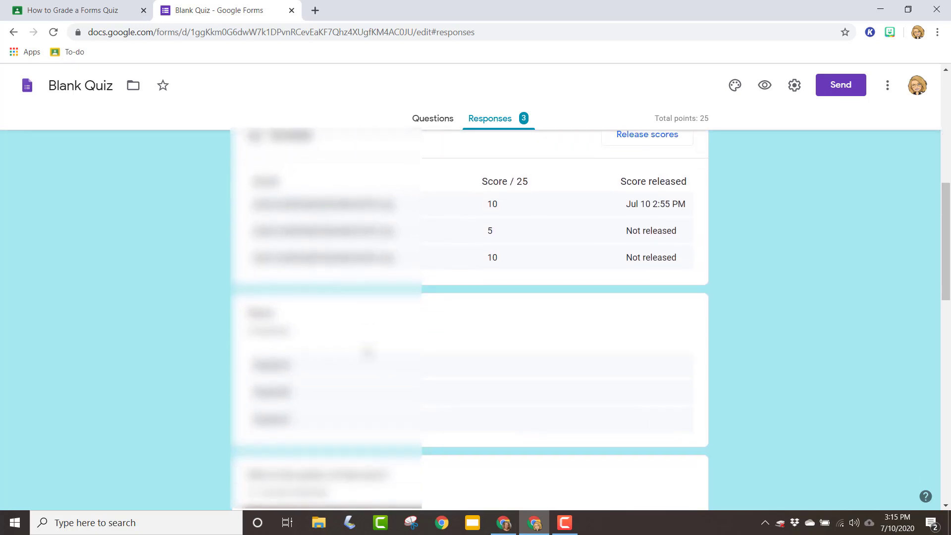
{"action": "scroll", "coordinate": [368, 351], "scroll_direction": "up", "scroll_amount": 12}
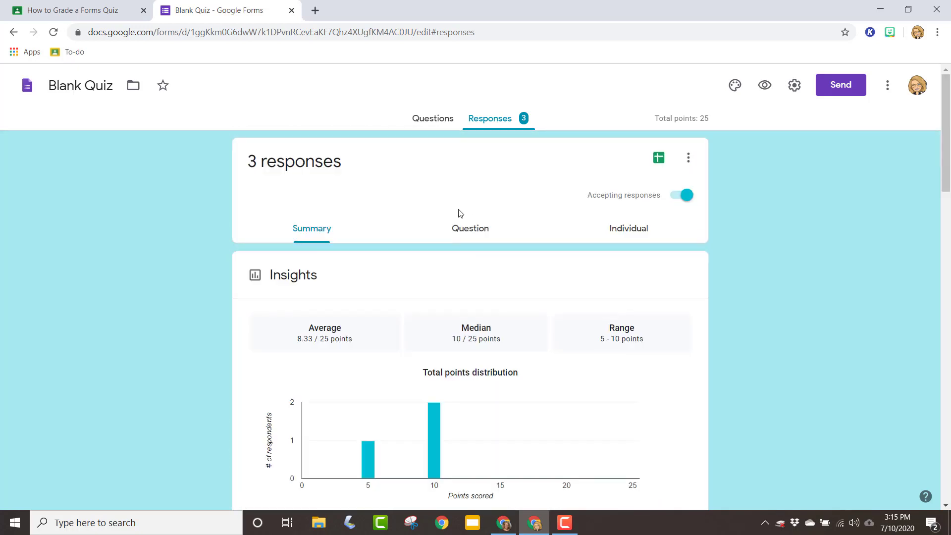
Switch the responses to the per-question view and review answers to the first two questions.
{"action": "left_click", "coordinate": [472, 227]}
{"action": "scroll", "coordinate": [749, 331], "scroll_direction": "down", "scroll_amount": 3}
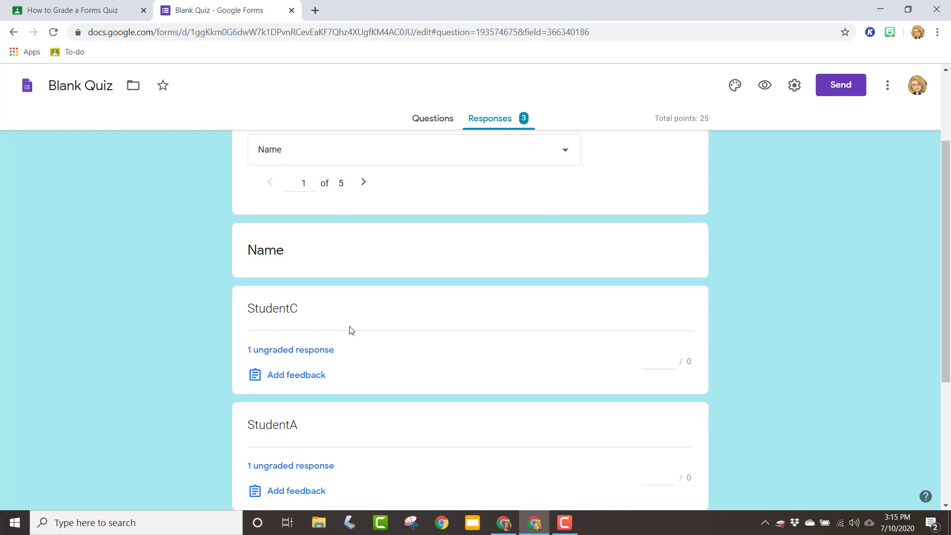
{"action": "scroll", "coordinate": [352, 320], "scroll_direction": "down", "scroll_amount": 4}
{"action": "scroll", "coordinate": [353, 320], "scroll_direction": "up", "scroll_amount": 4}
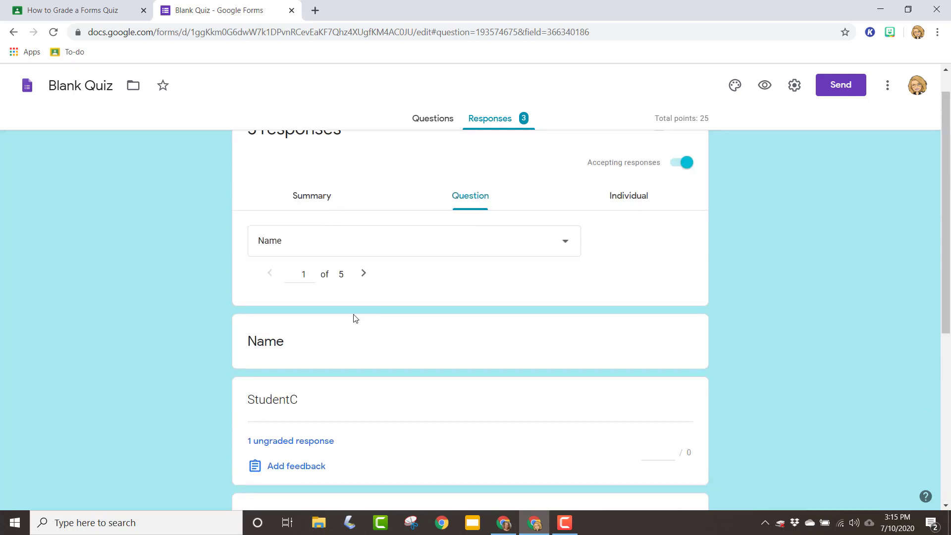
{"action": "left_click", "coordinate": [366, 273]}
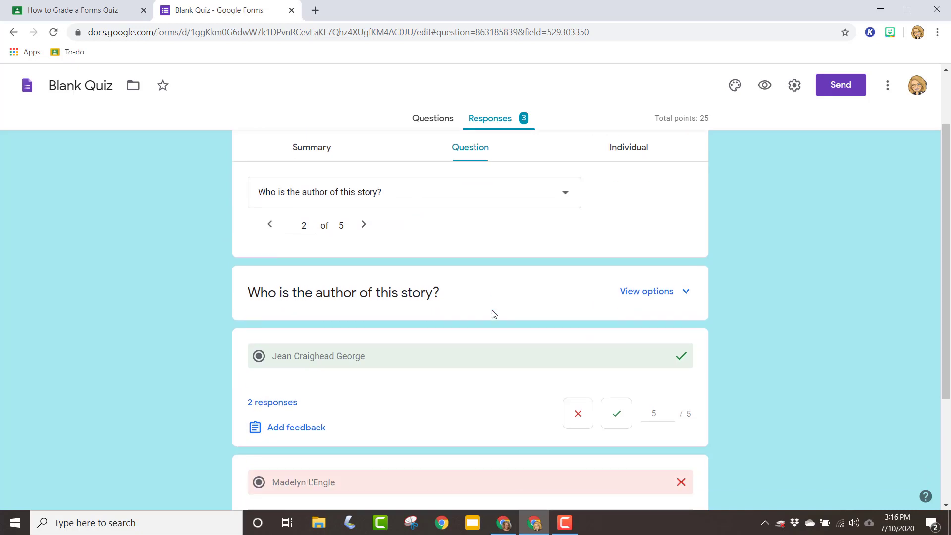
{"action": "scroll", "coordinate": [492, 314], "scroll_direction": "down", "scroll_amount": 3}
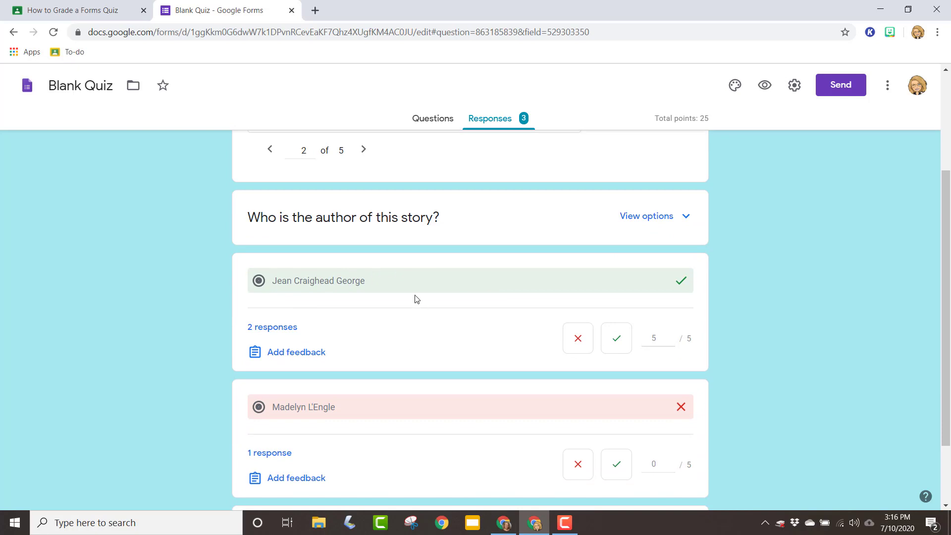
{"action": "scroll", "coordinate": [448, 329], "scroll_direction": "down", "scroll_amount": 2}
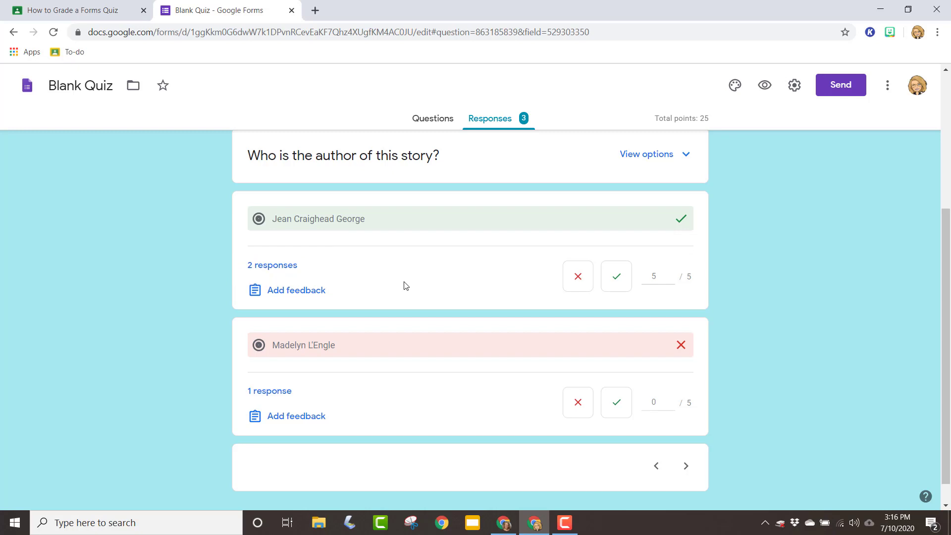
{"action": "scroll", "coordinate": [403, 283], "scroll_direction": "up", "scroll_amount": 1}
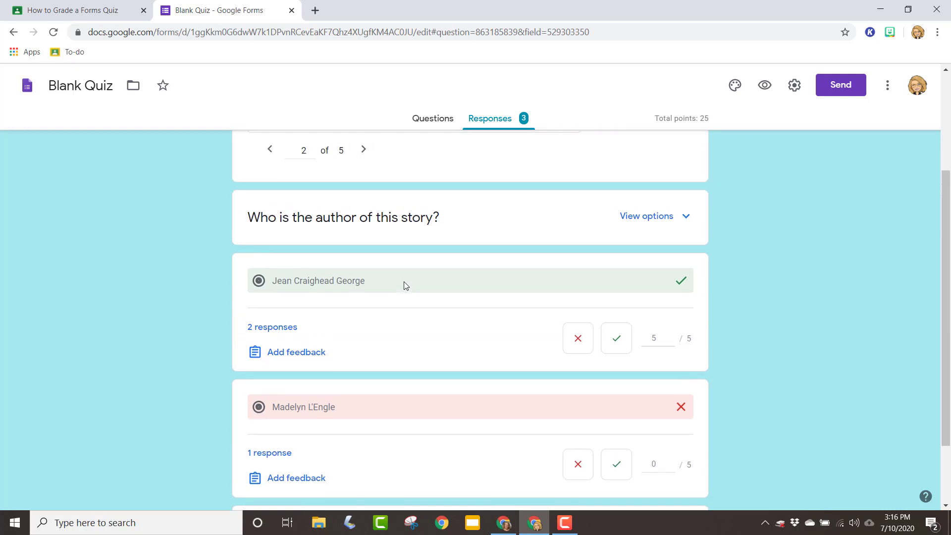
Go to the "Frightful" falcon question, give each answer 5 points, and save the grades.
{"action": "left_click", "coordinate": [366, 151]}
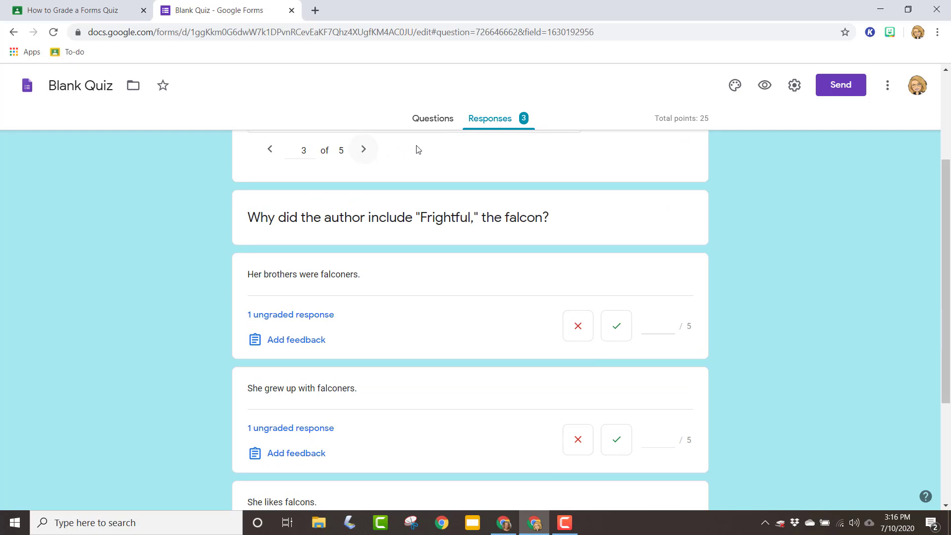
{"action": "scroll", "coordinate": [738, 349], "scroll_direction": "down", "scroll_amount": 1}
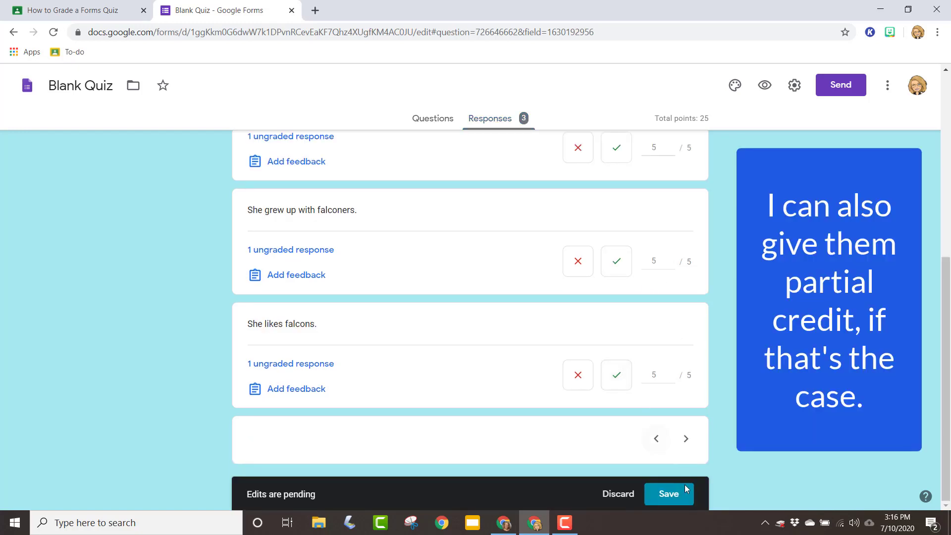
{"action": "left_click", "coordinate": [684, 495]}
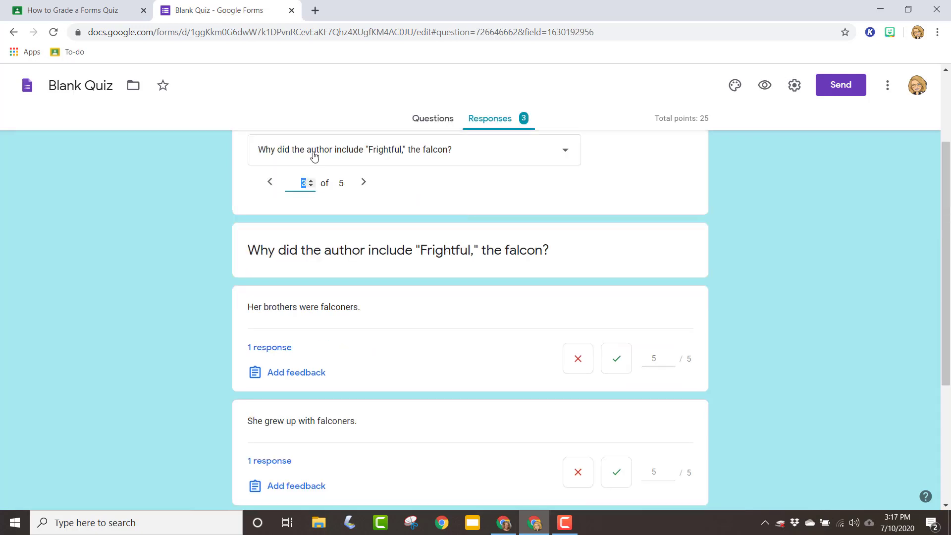
Move to the fifth question, mark all three challenge answers correct for 10 points each, and save.
{"action": "left_click", "coordinate": [362, 186]}
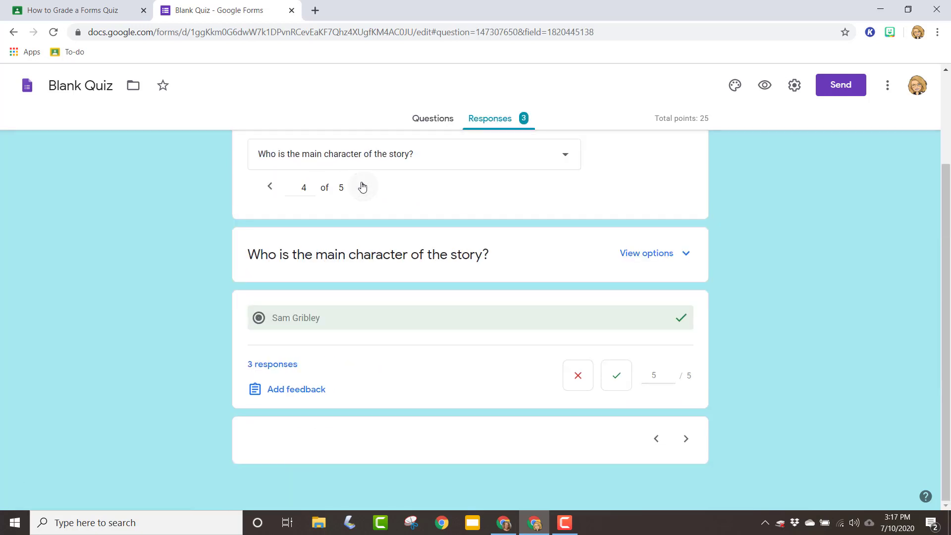
{"action": "left_click", "coordinate": [363, 186]}
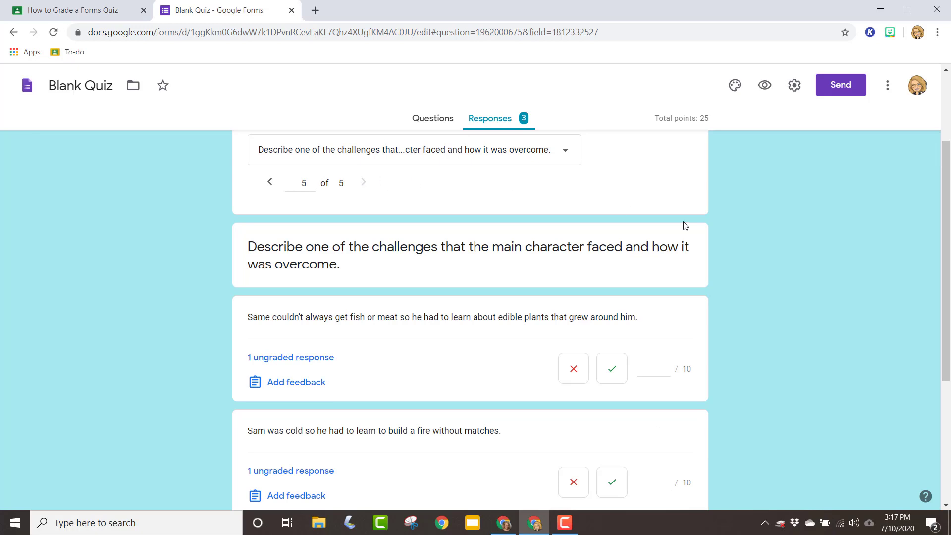
{"action": "scroll", "coordinate": [749, 299], "scroll_direction": "down", "scroll_amount": 3}
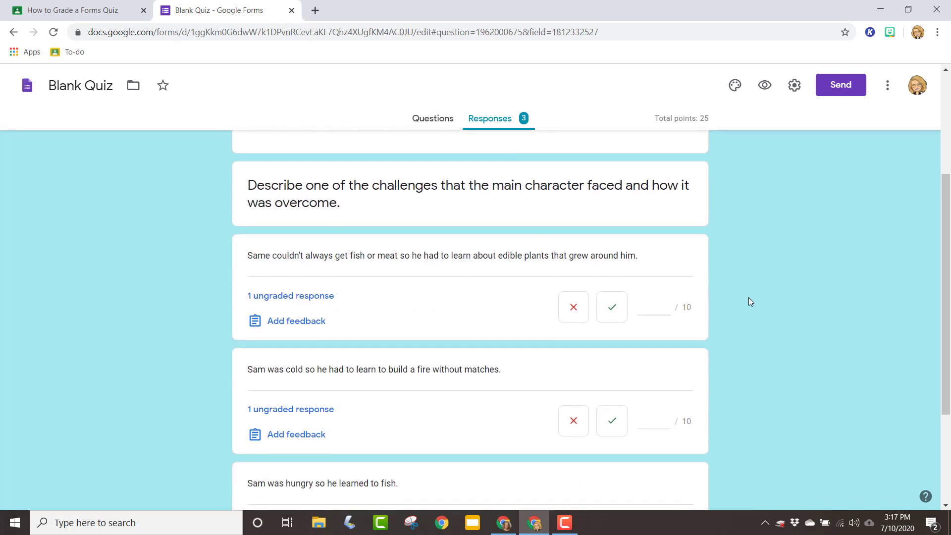
{"action": "left_click", "coordinate": [613, 244]}
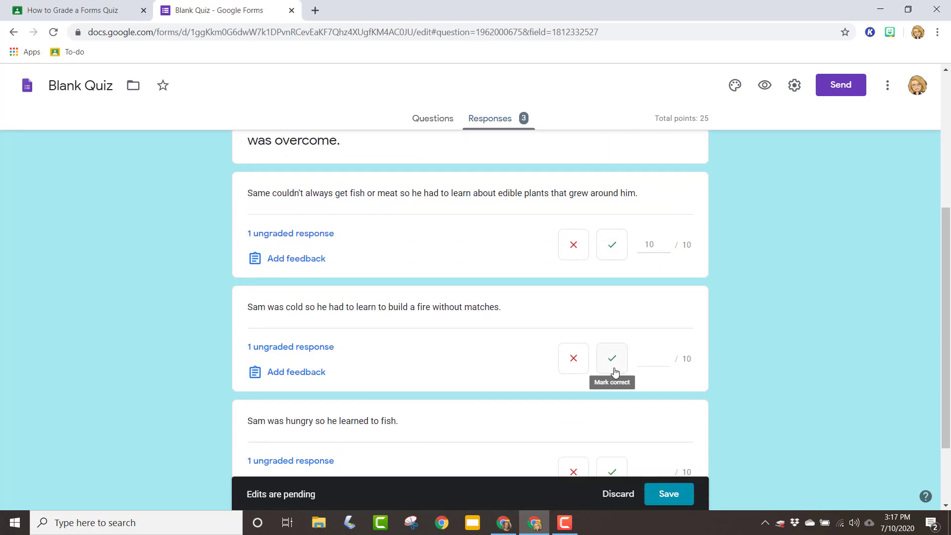
{"action": "left_click", "coordinate": [613, 357]}
{"action": "left_click", "coordinate": [613, 469]}
{"action": "left_click", "coordinate": [669, 494]}
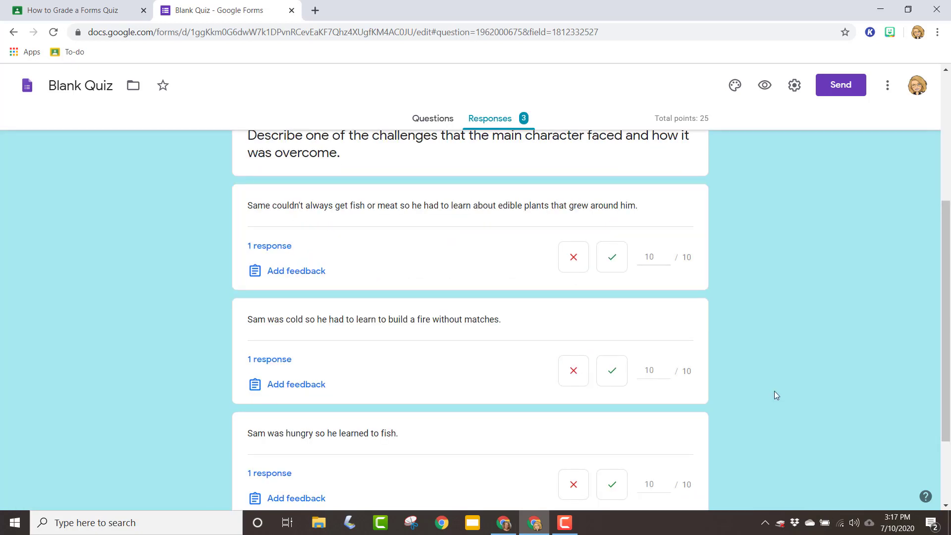
Close the quiz form tab and return to the 5th Grade ELA classwork page.
{"action": "scroll", "coordinate": [740, 369], "scroll_direction": "down", "scroll_amount": 2}
{"action": "scroll", "coordinate": [740, 368], "scroll_direction": "up", "scroll_amount": 3}
{"action": "scroll", "coordinate": [738, 368], "scroll_direction": "up", "scroll_amount": 4}
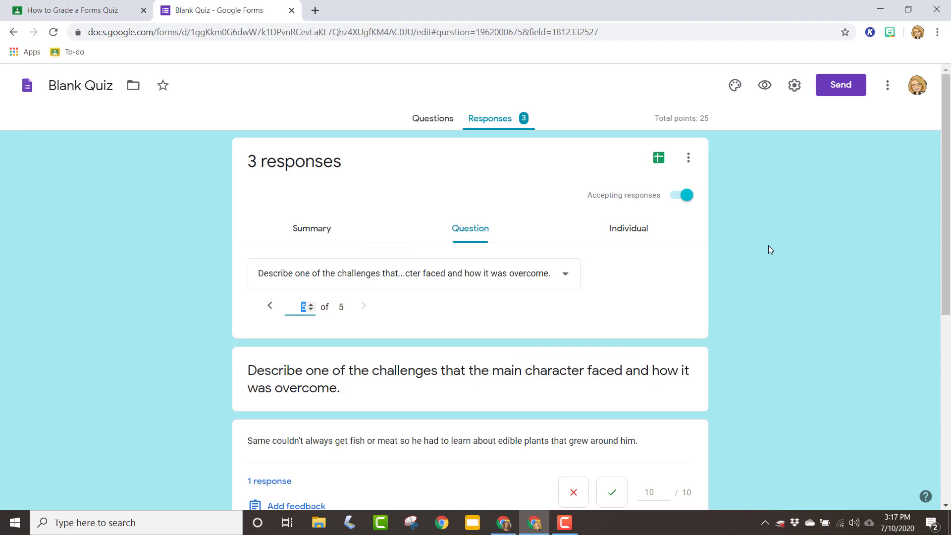
{"action": "left_click", "coordinate": [292, 11]}
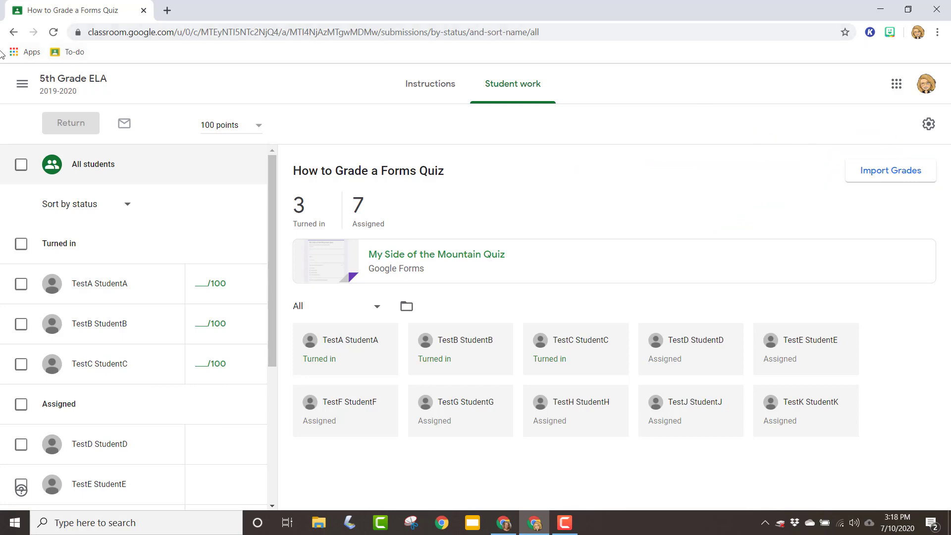
{"action": "left_click", "coordinate": [88, 80]}
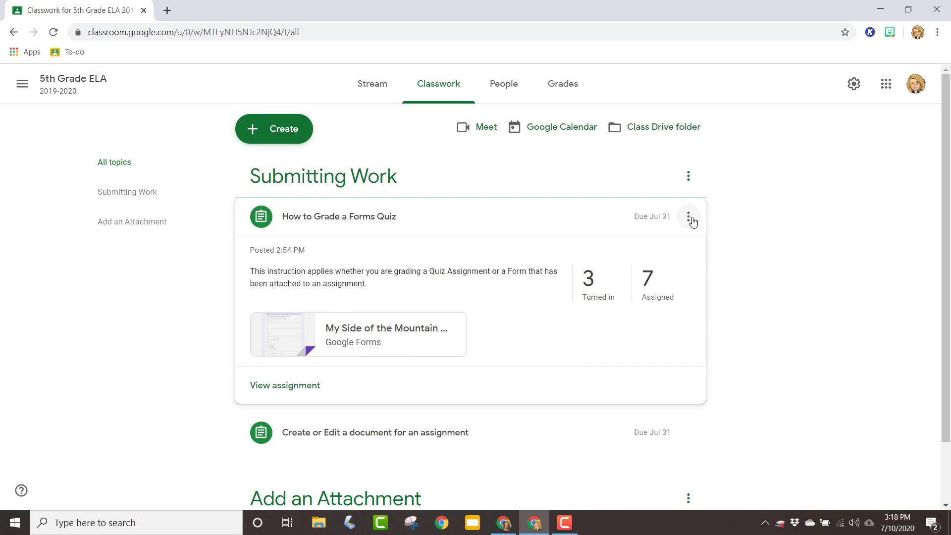
Open the How to Grade a Forms Quiz assignment in the editor and save it.
{"action": "left_click", "coordinate": [693, 222]}
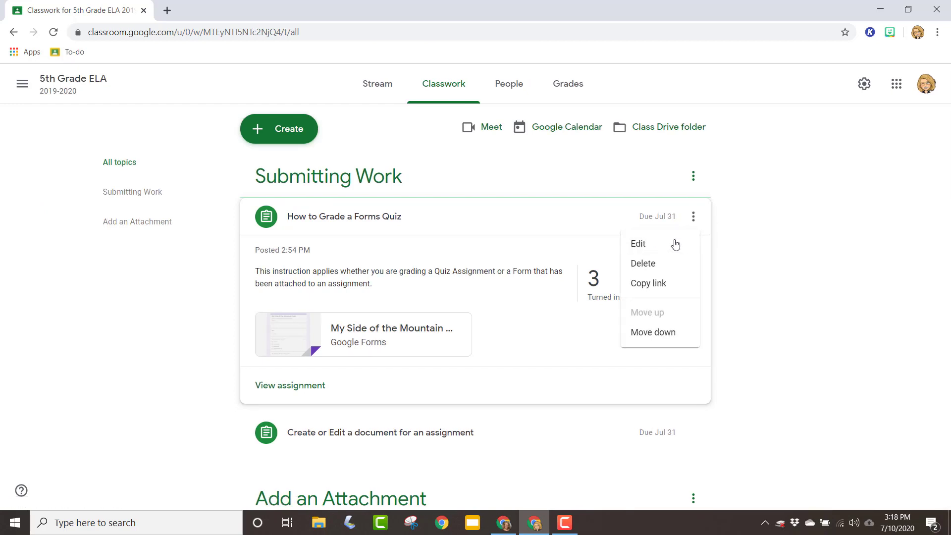
{"action": "left_click", "coordinate": [639, 244]}
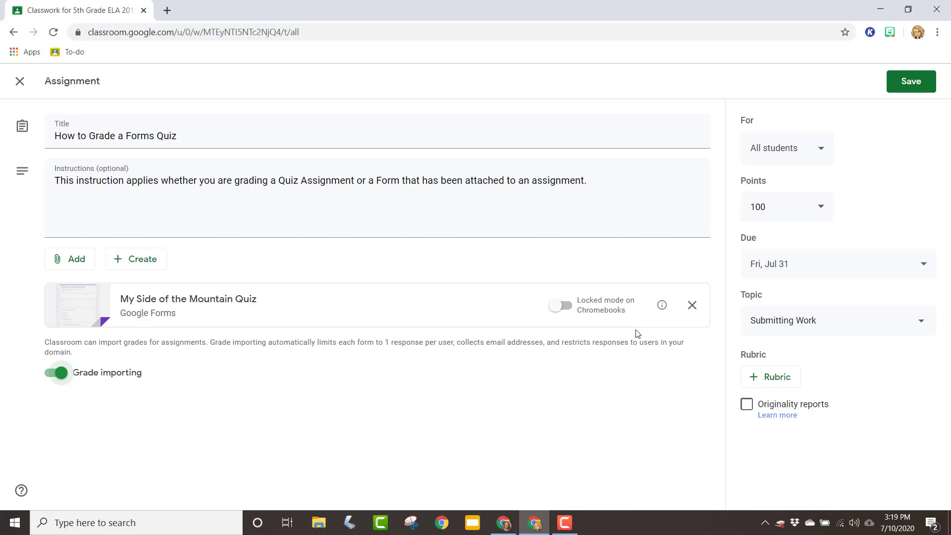
{"action": "left_click", "coordinate": [915, 82]}
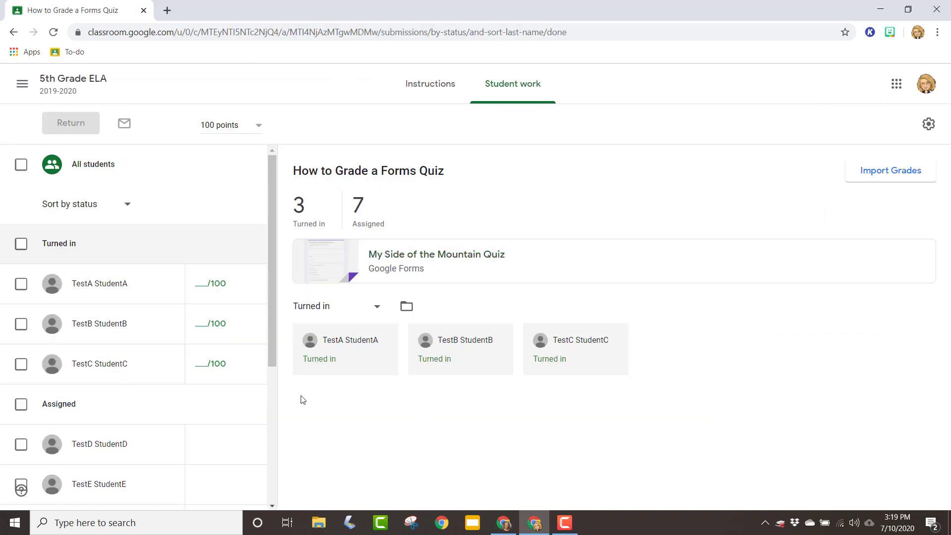
Reopen the assignment's student work and import the grades from the quiz form.
{"action": "left_click", "coordinate": [13, 32]}
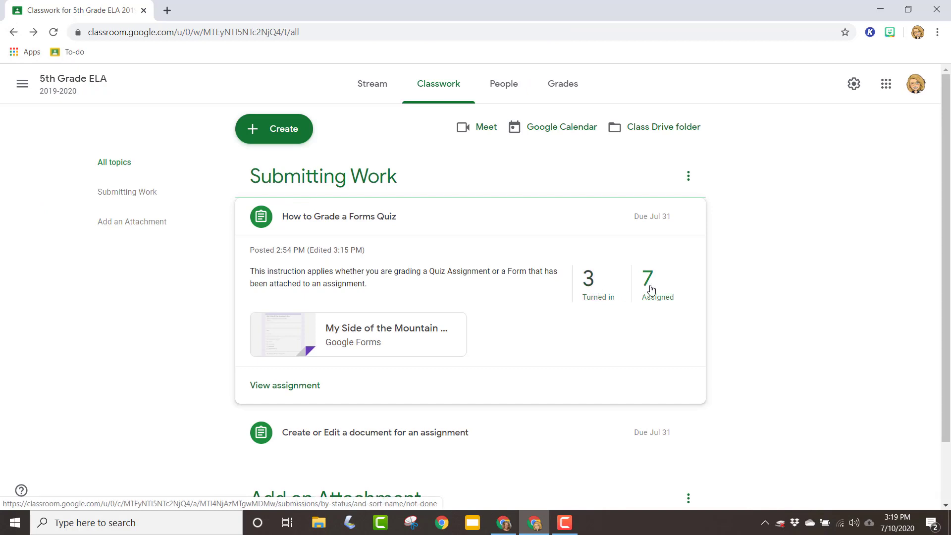
{"action": "left_click", "coordinate": [266, 387]}
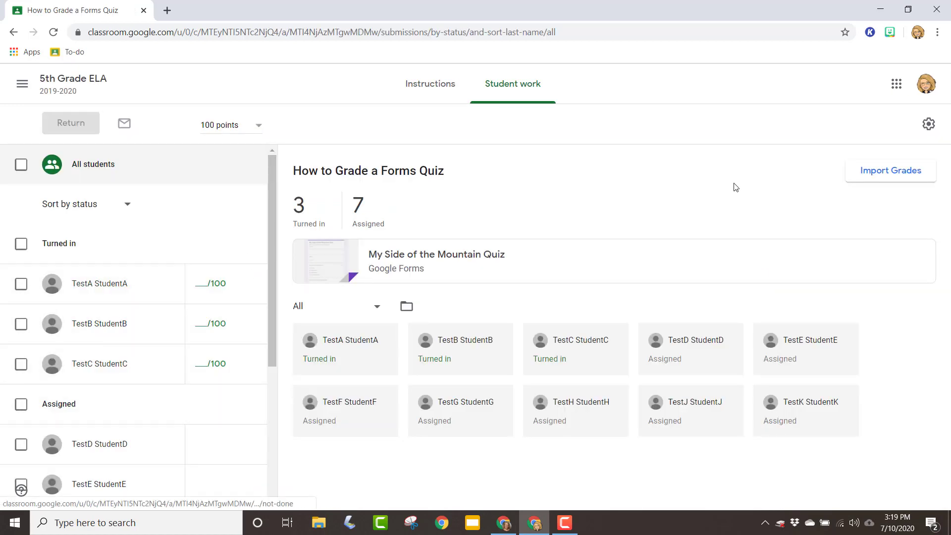
{"action": "left_click", "coordinate": [873, 175]}
{"action": "left_click", "coordinate": [627, 322]}
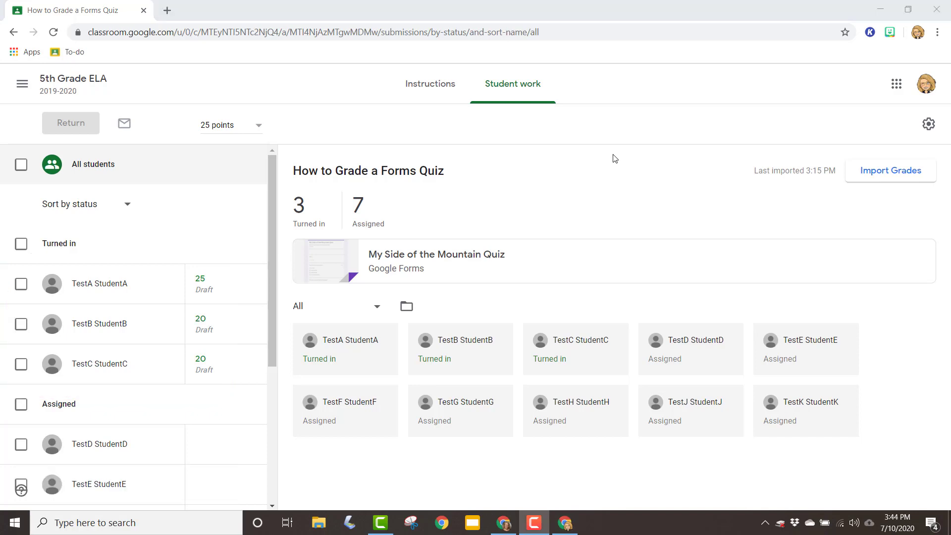
Select all turned-in students and return their graded work to them.
{"action": "left_click", "coordinate": [22, 246]}
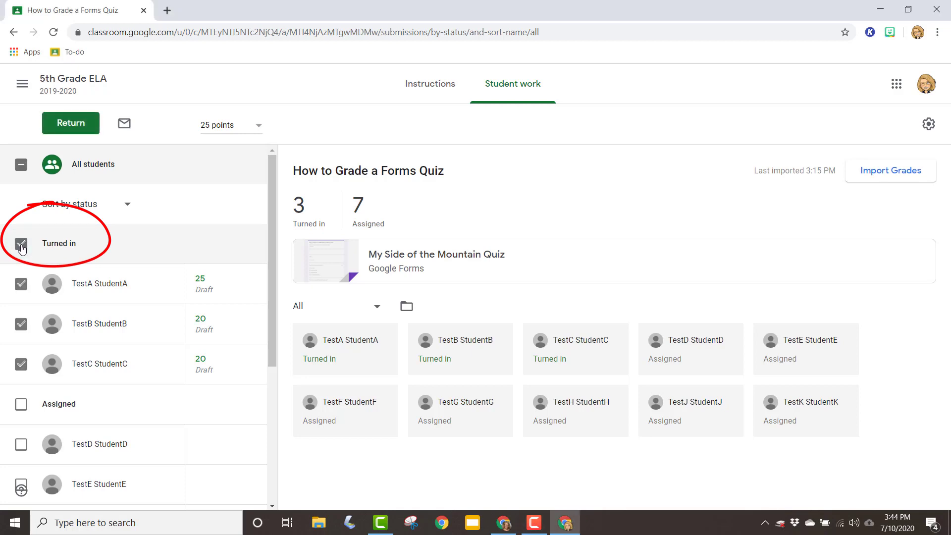
{"action": "left_click", "coordinate": [73, 124]}
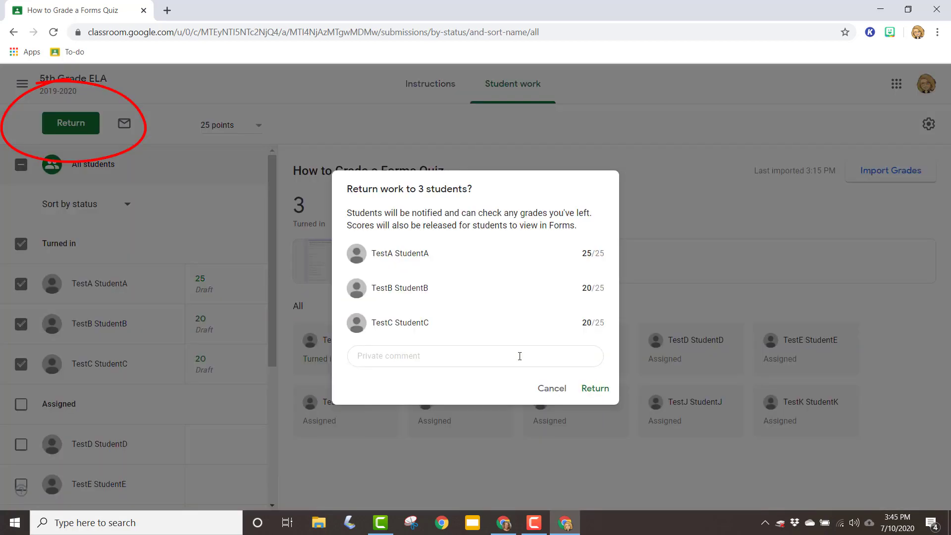
{"action": "left_click", "coordinate": [424, 360]}
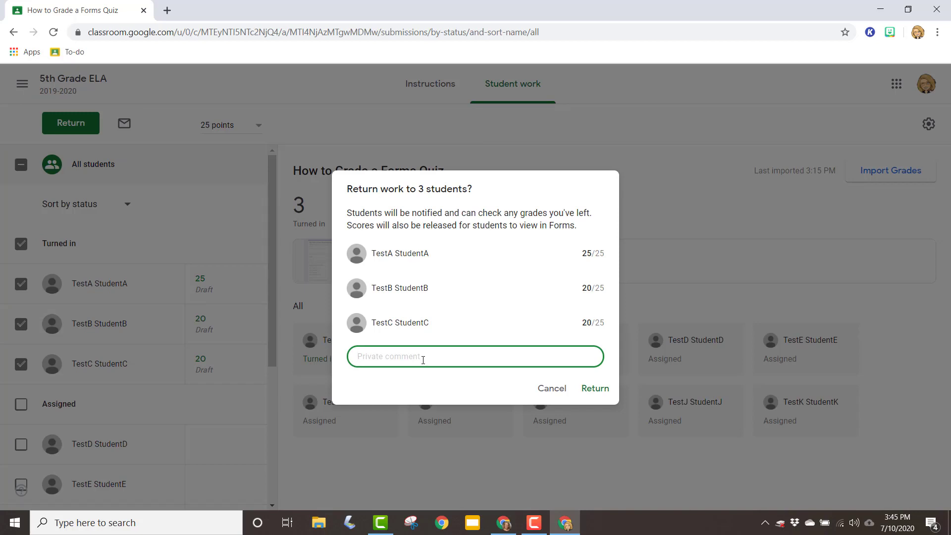
{"action": "left_click", "coordinate": [595, 388]}
{"action": "scroll", "coordinate": [141, 389], "scroll_direction": "down", "scroll_amount": 5}
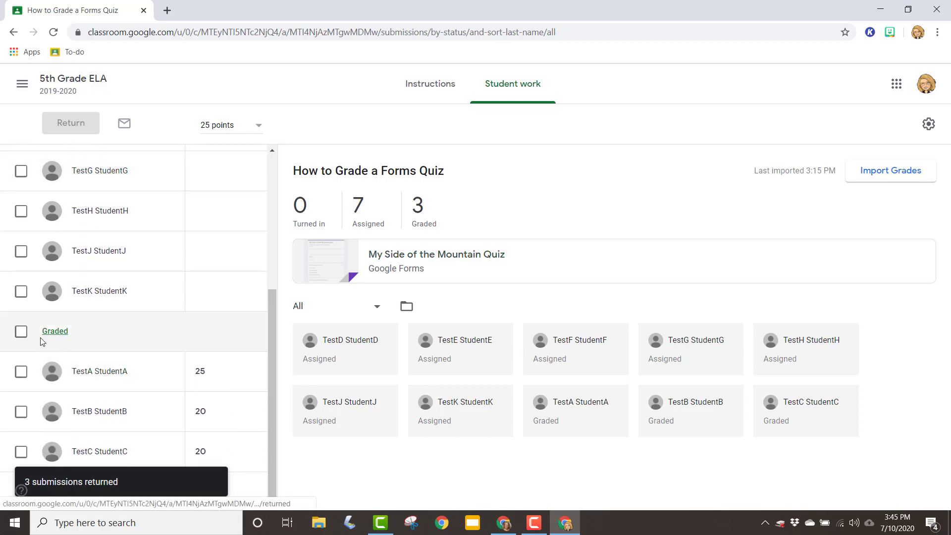
{"action": "scroll", "coordinate": [112, 349], "scroll_direction": "up", "scroll_amount": 5}
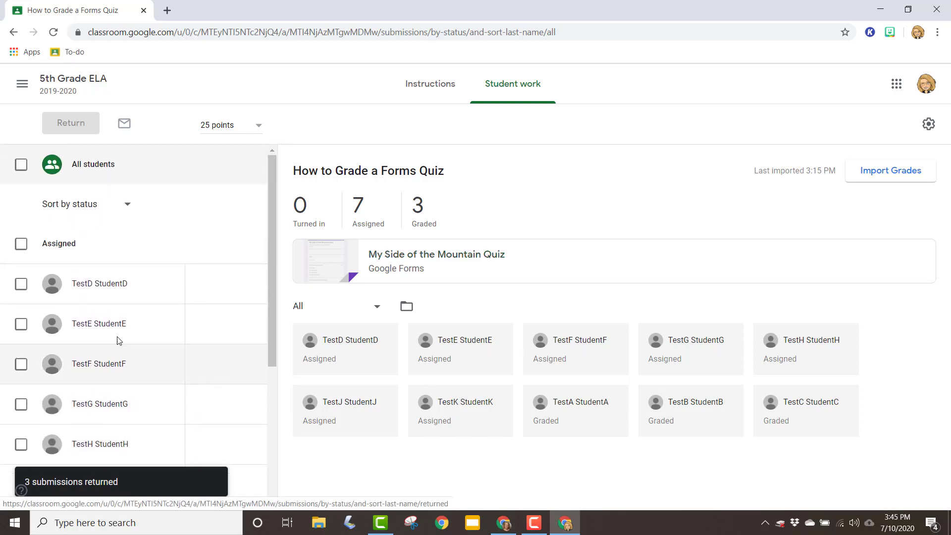